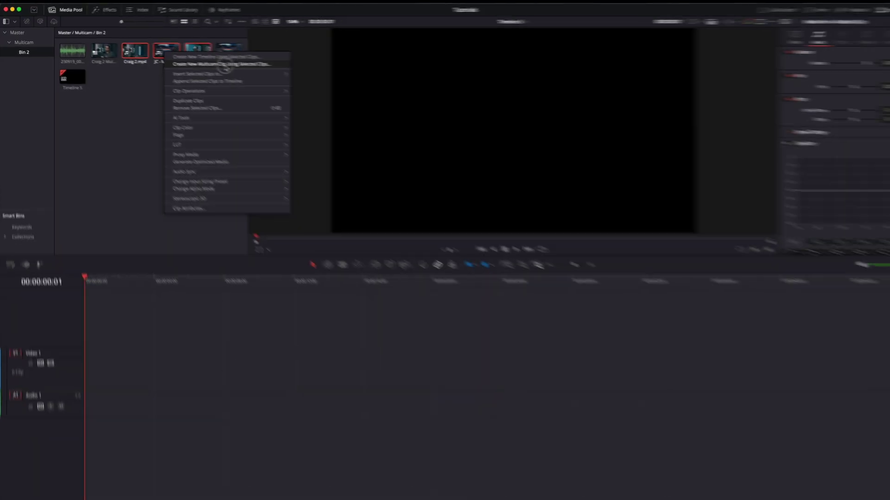
Create a multicam clip named Multicam Sync from the selected camera clips, with angles synced by Sound and named by Clip Name.
{"action": "left_click", "coordinate": [264, 70]}
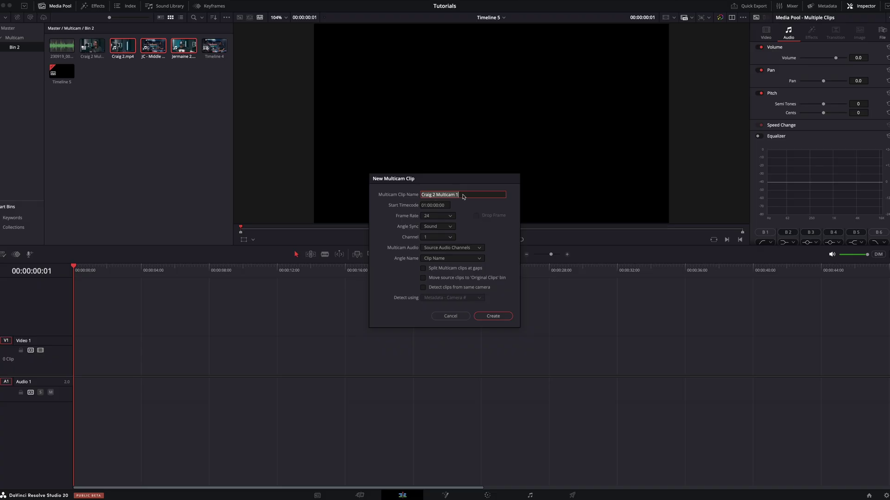
{"action": "type", "text": "Multicam"}
{"action": "left_click", "coordinate": [437, 227]}
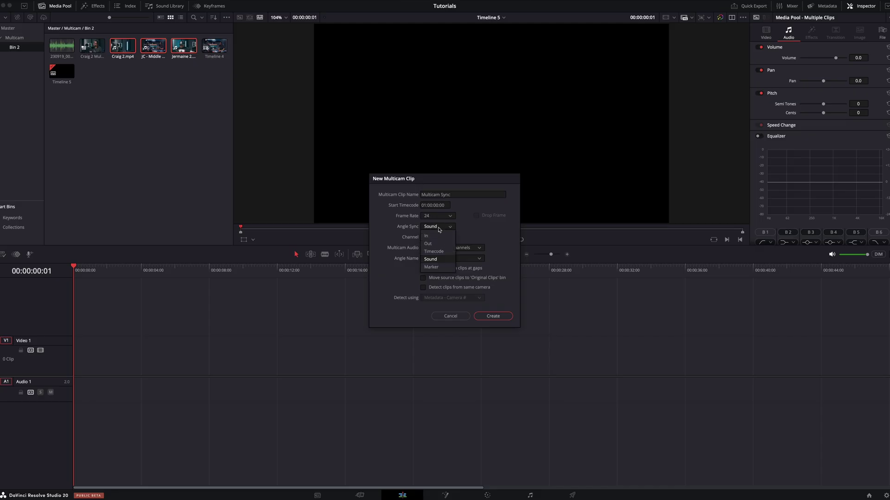
{"action": "left_click", "coordinate": [436, 259]}
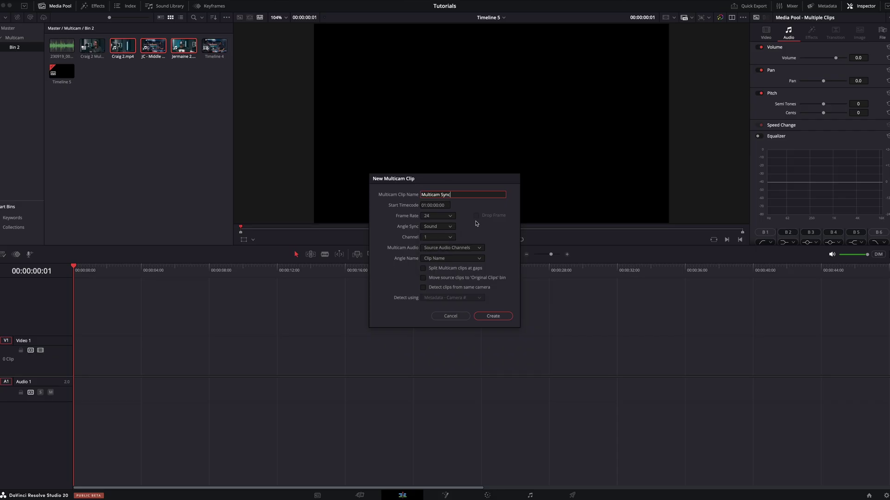
{"action": "left_click", "coordinate": [438, 261]}
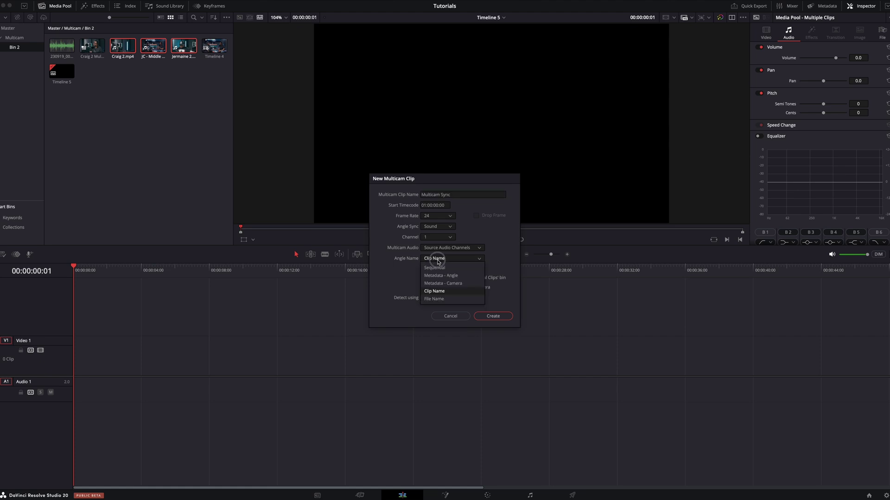
{"action": "left_click", "coordinate": [438, 292]}
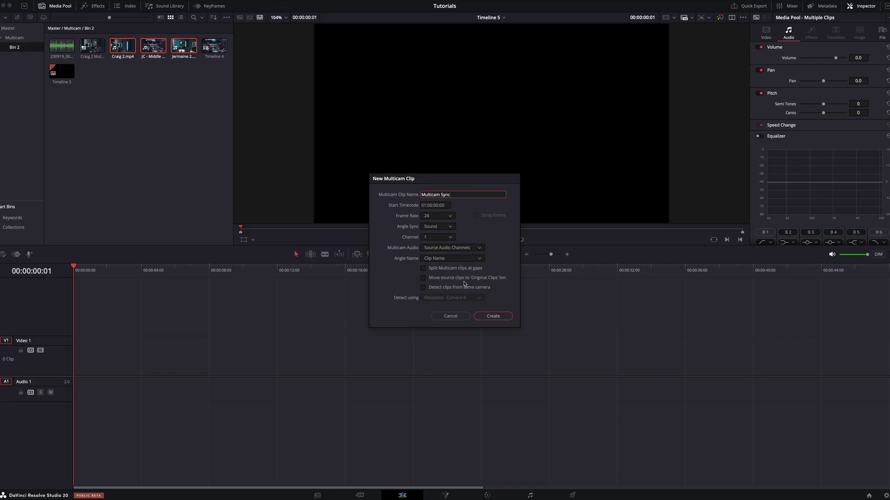
{"action": "left_click", "coordinate": [494, 318]}
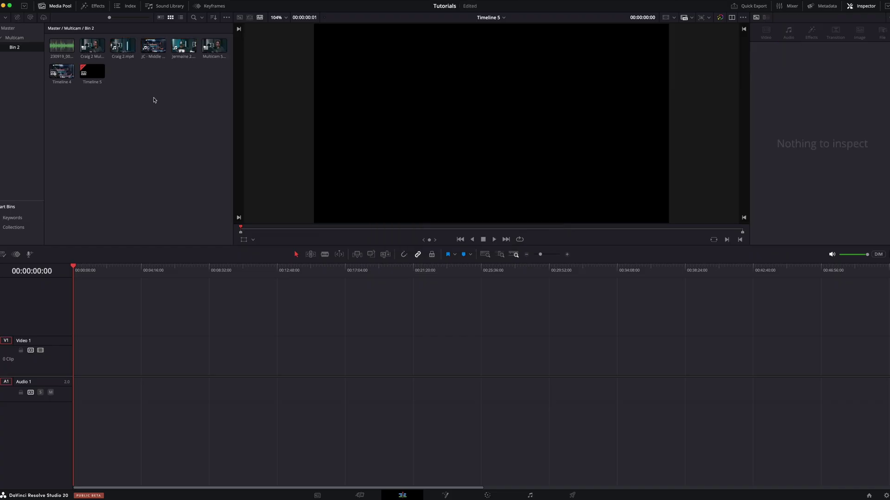
Preview the Multicam Sync clip and place it at the start of the empty timeline.
{"action": "double_click", "coordinate": [211, 50]}
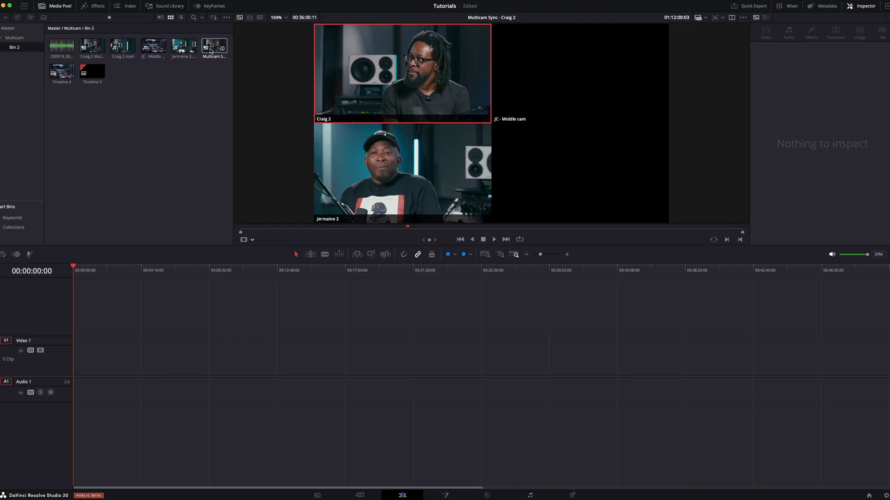
{"action": "left_click_drag", "start_coordinate": [211, 50], "coordinate": [69, 371]}
{"action": "left_click", "coordinate": [113, 358]}
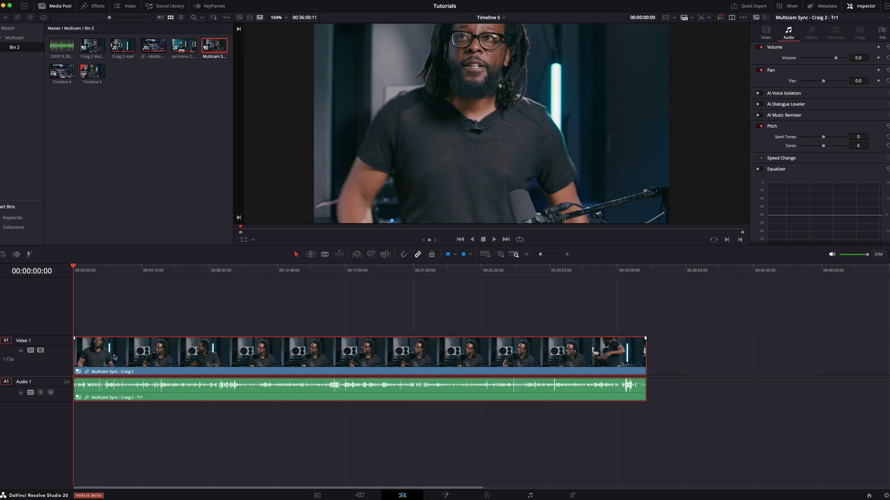
Load the timeline's multicam clip for viewing, show dual viewers, and set the source viewer to Multicam mode.
{"action": "double_click", "coordinate": [114, 357]}
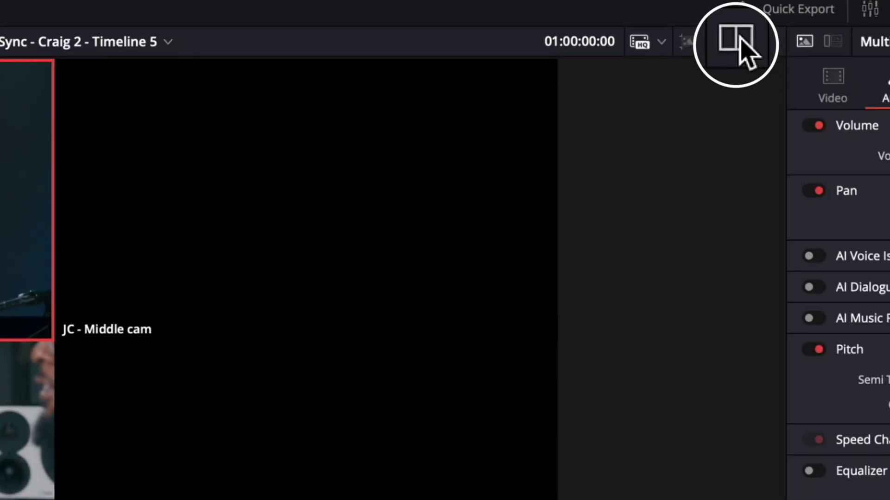
{"action": "left_click", "coordinate": [741, 39]}
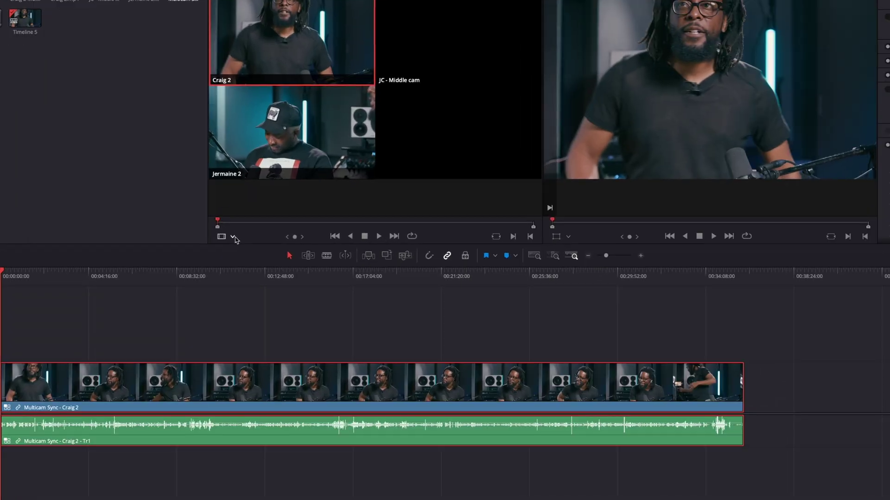
{"action": "left_click", "coordinate": [254, 240]}
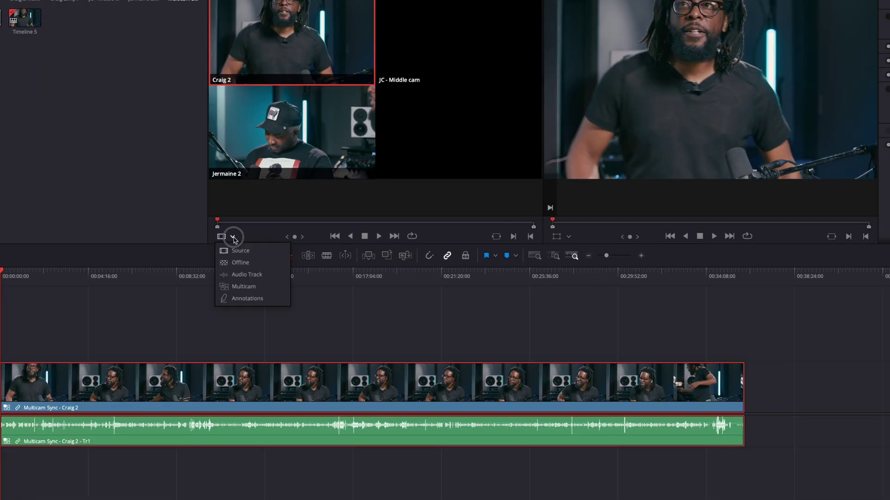
{"action": "left_click", "coordinate": [234, 289]}
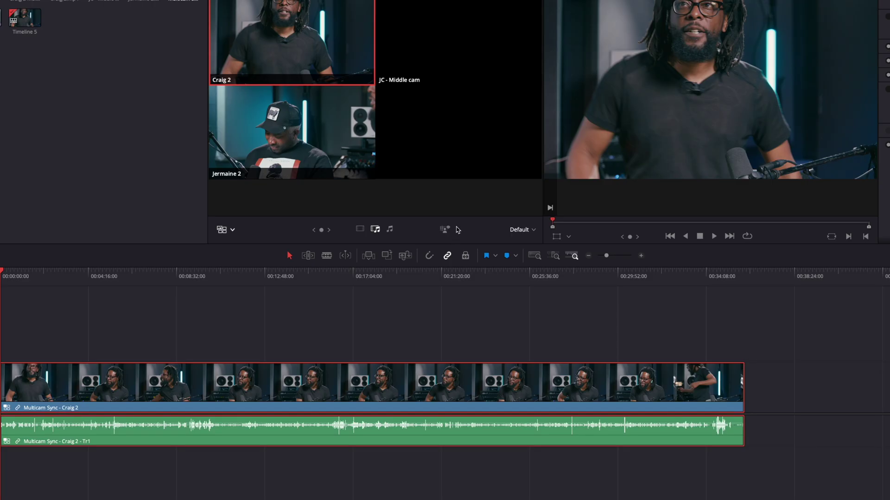
Run the Multicam SmartSwitch analysis on the timeline clip with automatic wide-angle detection, Medium wide angle frequency and Faster quality.
{"action": "left_click", "coordinate": [444, 231]}
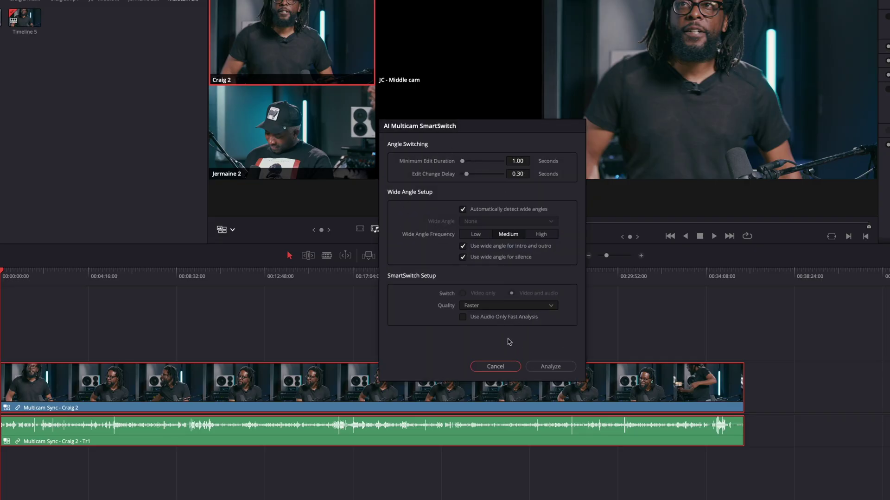
{"action": "left_click", "coordinate": [497, 370]}
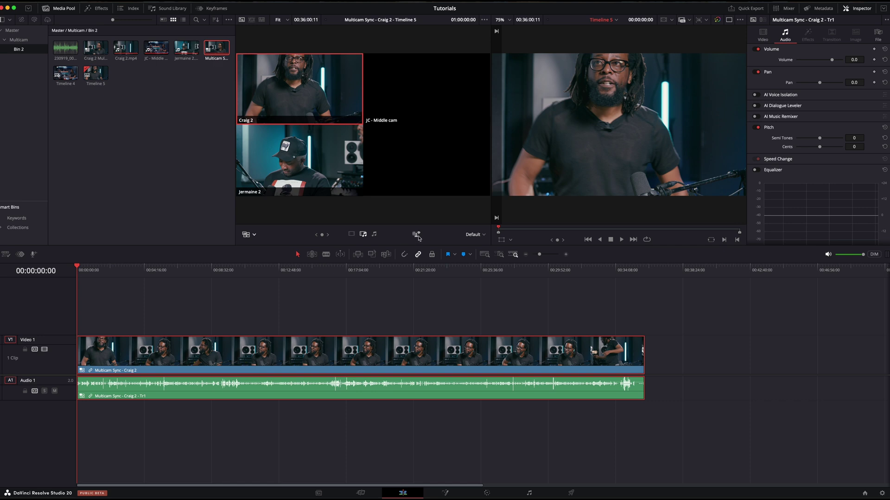
{"action": "right_click", "coordinate": [413, 359]}
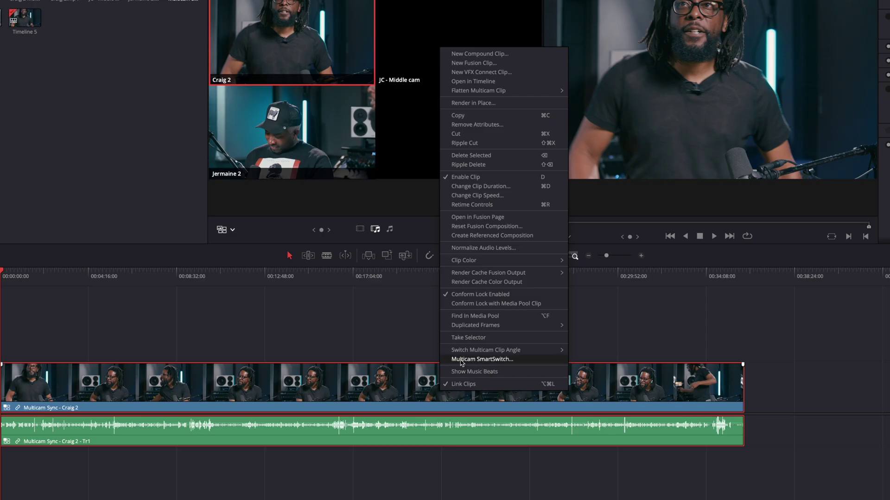
{"action": "left_click", "coordinate": [479, 360]}
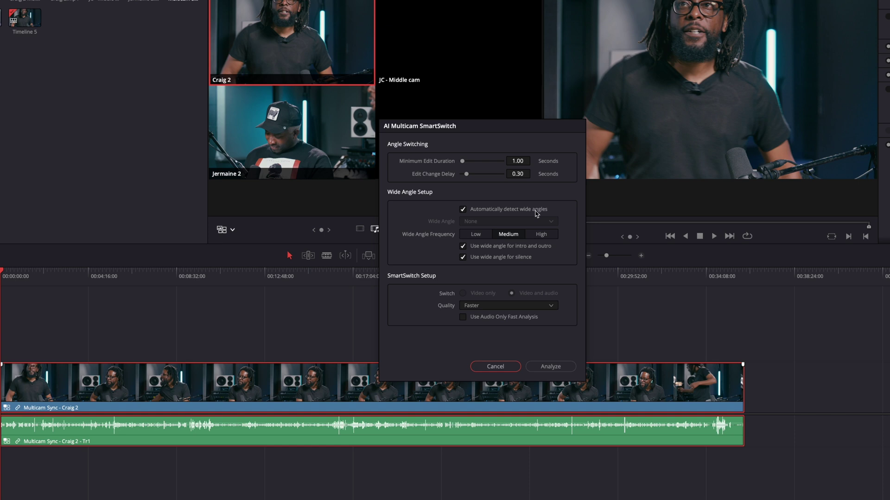
{"action": "left_click", "coordinate": [463, 210]}
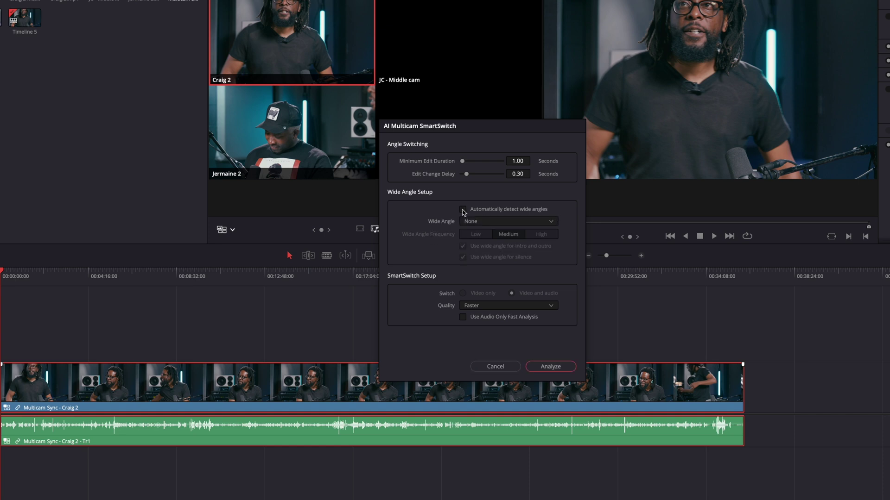
{"action": "left_click", "coordinate": [552, 222]}
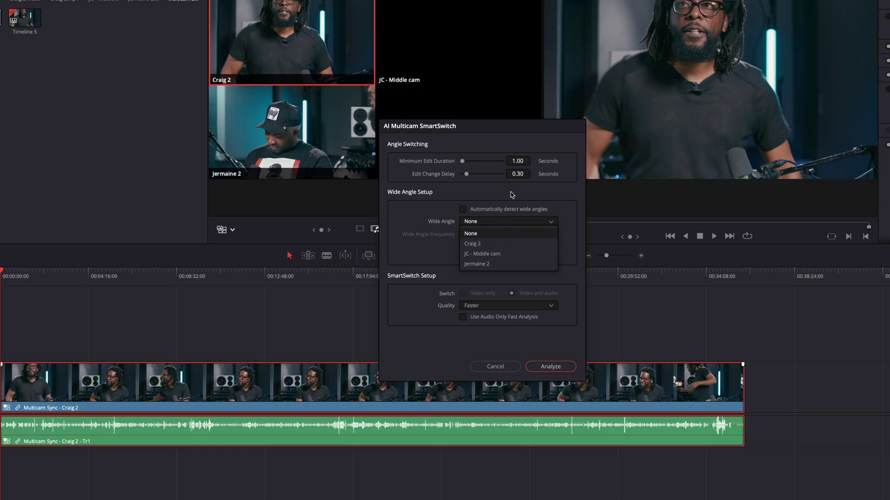
{"action": "left_click", "coordinate": [465, 211]}
{"action": "left_click", "coordinate": [463, 210]}
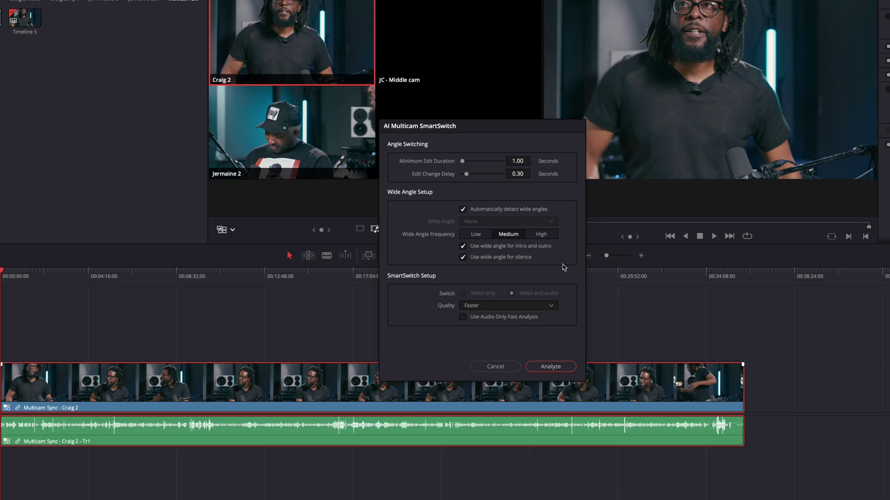
{"action": "left_click", "coordinate": [550, 367]}
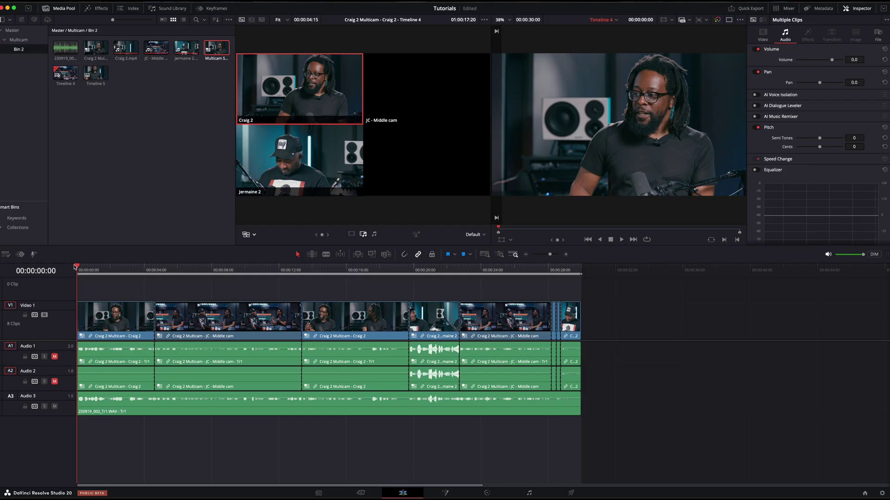
Play the automatically switched timeline and examine its individual angle cuts, especially the second clip around 8 seconds.
{"action": "key", "text": "space"}
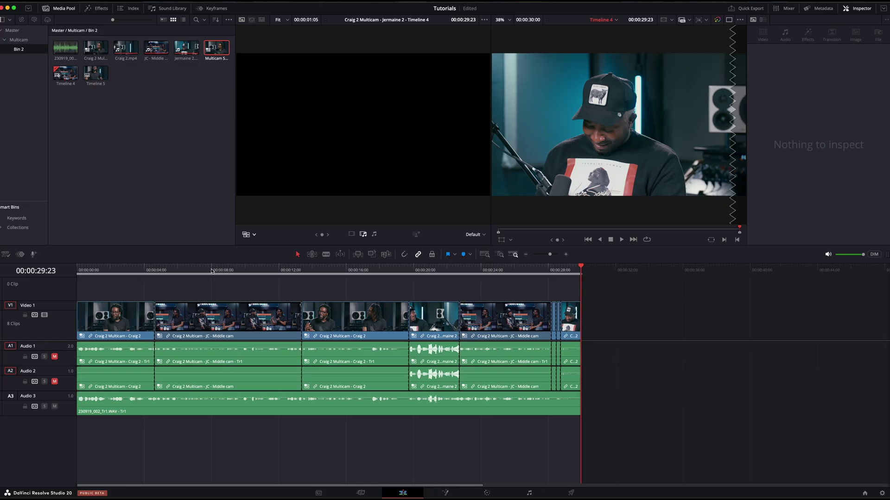
{"action": "left_click", "coordinate": [210, 311]}
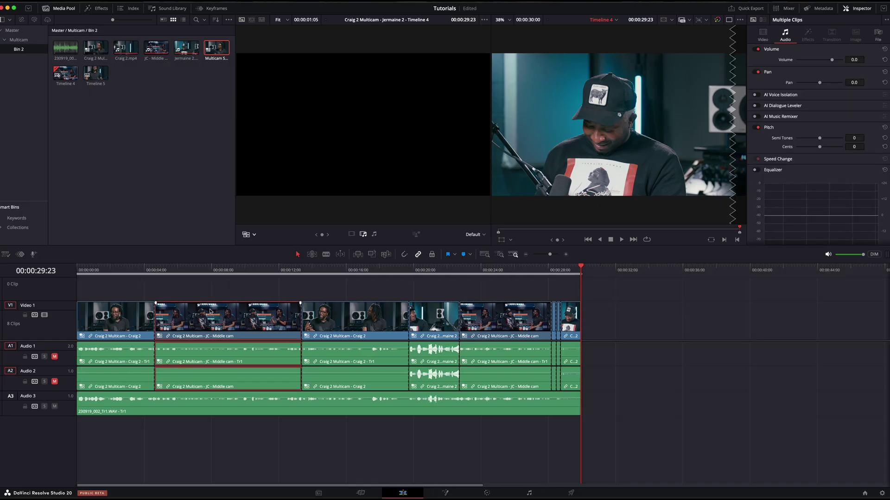
{"action": "left_click", "coordinate": [216, 271]}
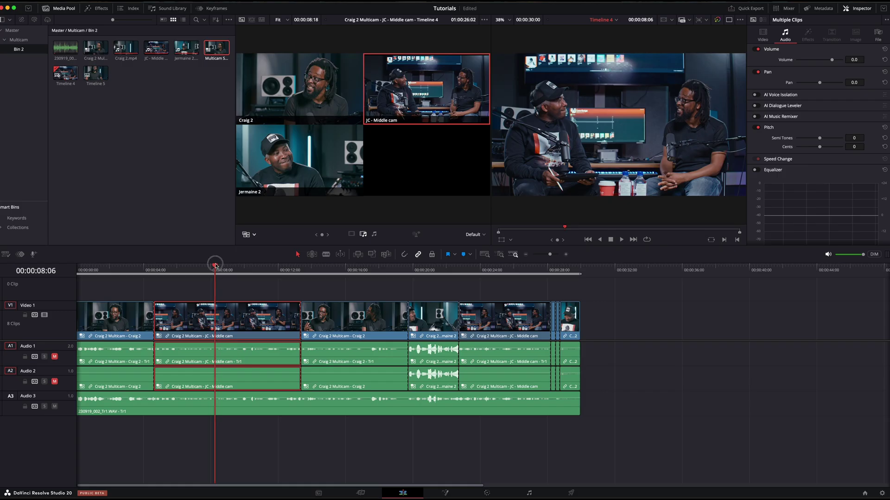
{"action": "left_click_drag", "start_coordinate": [215, 265], "coordinate": [223, 265]}
{"action": "left_click", "coordinate": [351, 325]}
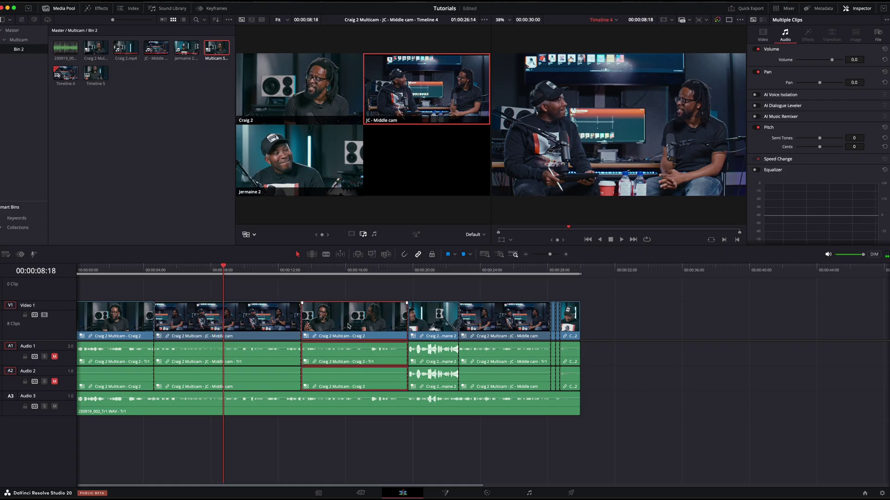
{"action": "left_click", "coordinate": [439, 320]}
{"action": "left_click", "coordinate": [467, 319]}
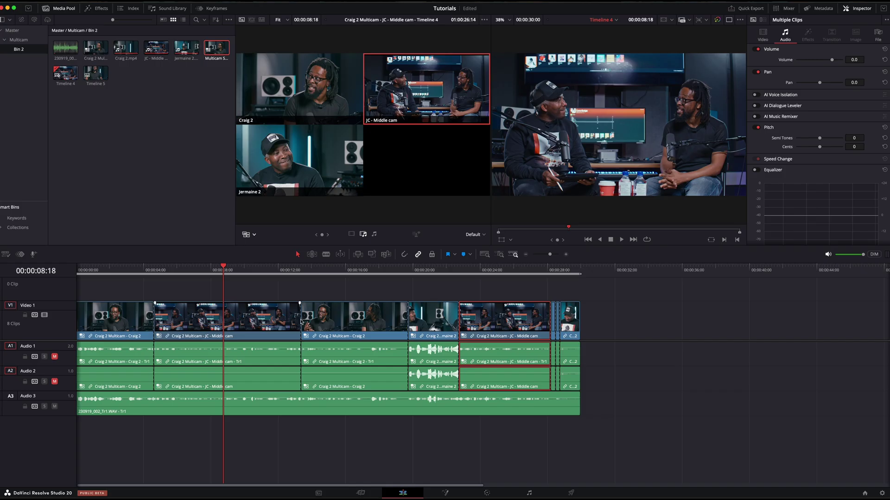
Roll the cut between the second and third clips back to about 00:00:12:00, and split the second clip at 00:00:08:04.
{"action": "left_click_drag", "start_coordinate": [302, 322], "coordinate": [281, 312]}
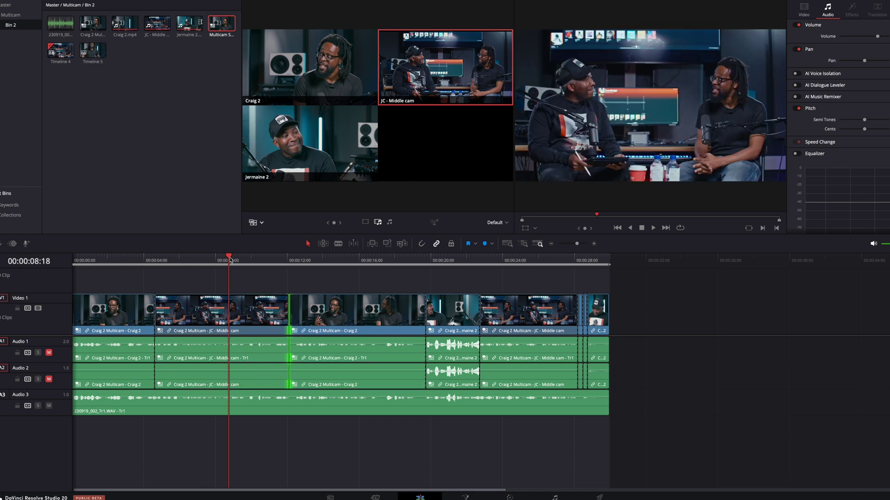
{"action": "left_click_drag", "start_coordinate": [230, 258], "coordinate": [213, 268]}
{"action": "left_click", "coordinate": [218, 322]}
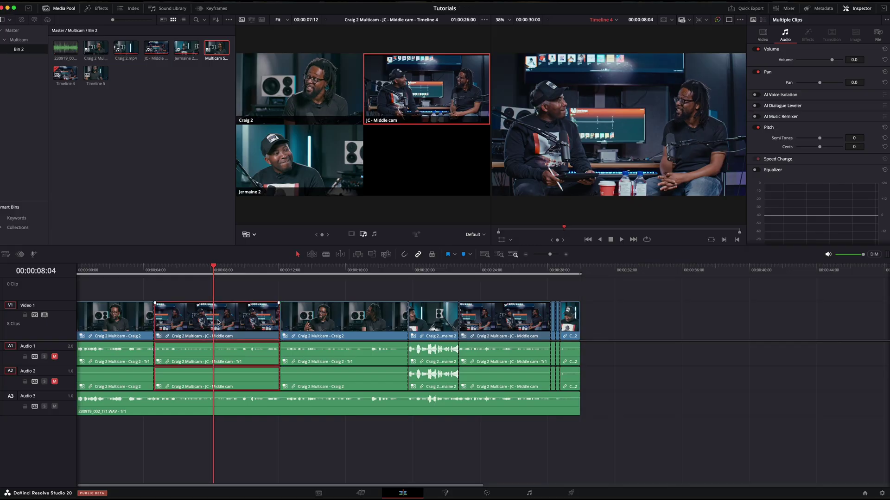
{"action": "key", "text": "ctrl+b"}
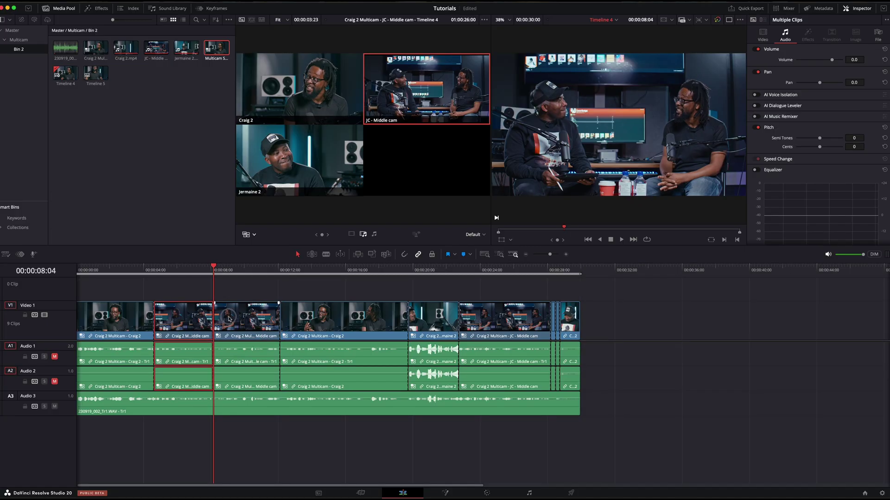
{"action": "key", "text": "ctrl+s"}
Switch the multicam angle of the clip following the new split to the close-up of the man in the cap.
{"action": "right_click", "coordinate": [229, 318]}
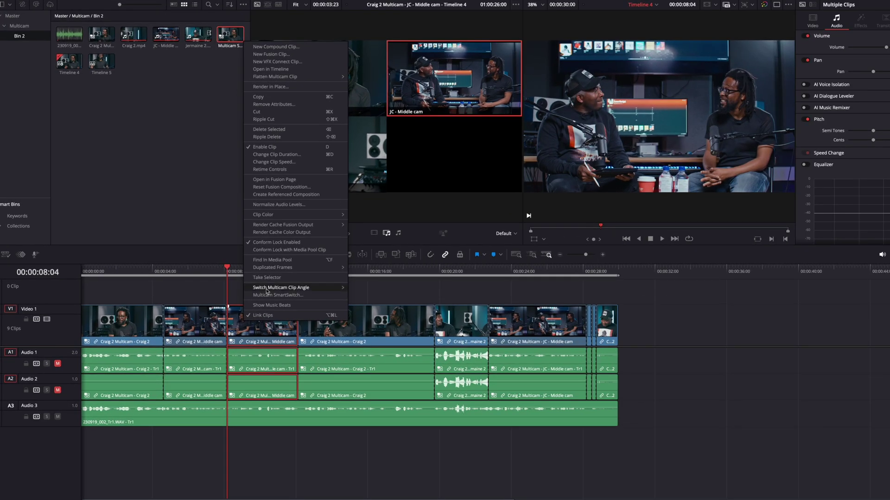
{"action": "mouse_move", "coordinate": [268, 291]}
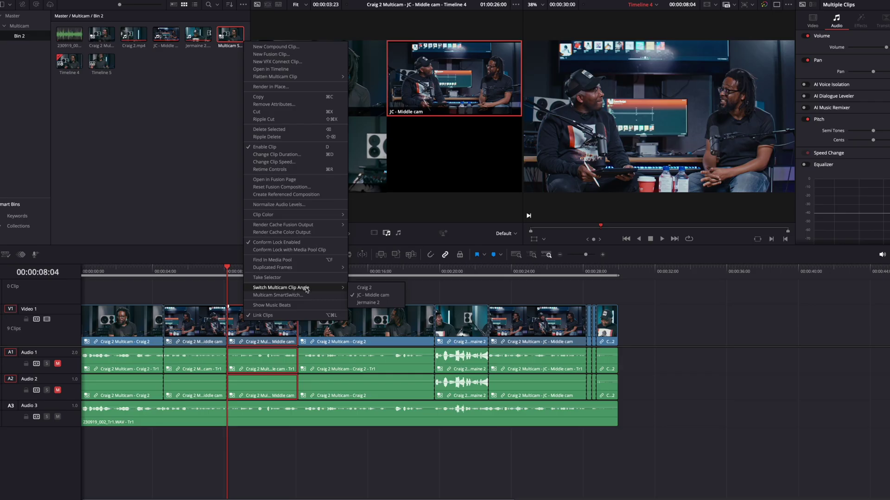
{"action": "left_click", "coordinate": [367, 303]}
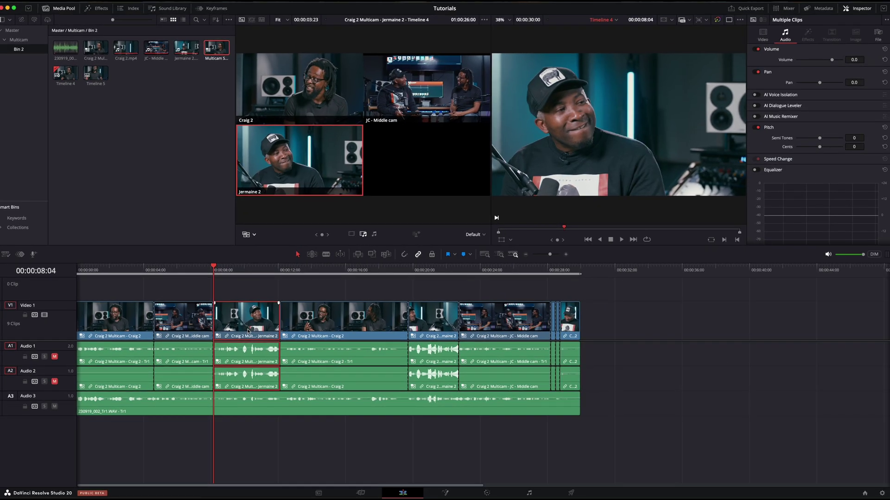
At 00:00:10:02, try the close-up of the man with glasses on the same clip, and set its angle to JC - Middle cam.
{"action": "left_click_drag", "start_coordinate": [221, 271], "coordinate": [246, 270]}
{"action": "key", "text": "ctrl+b"}
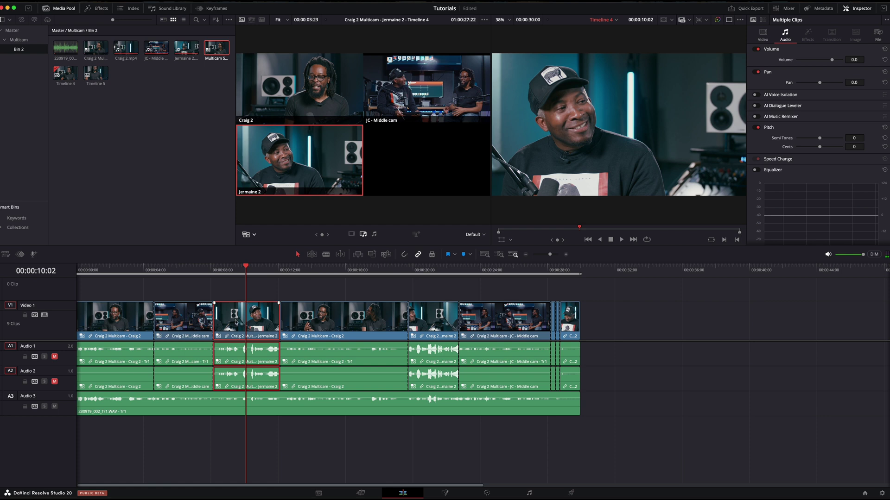
{"action": "right_click", "coordinate": [236, 315]}
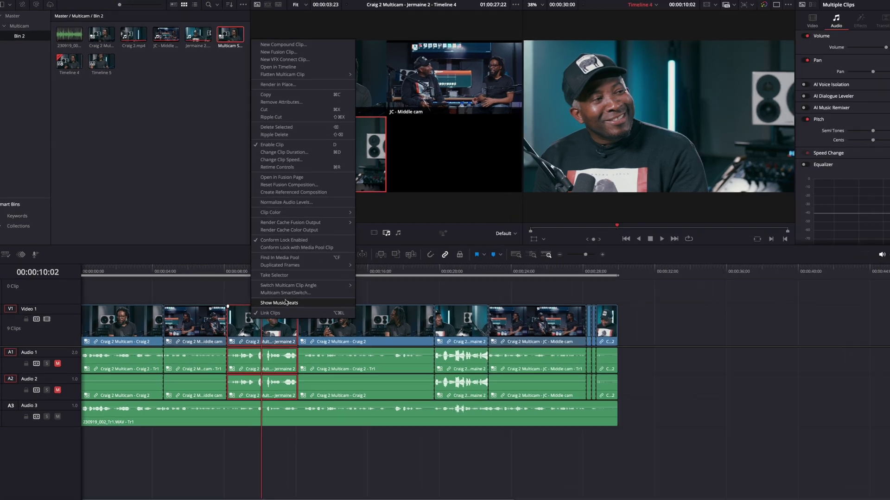
{"action": "mouse_move", "coordinate": [271, 285]}
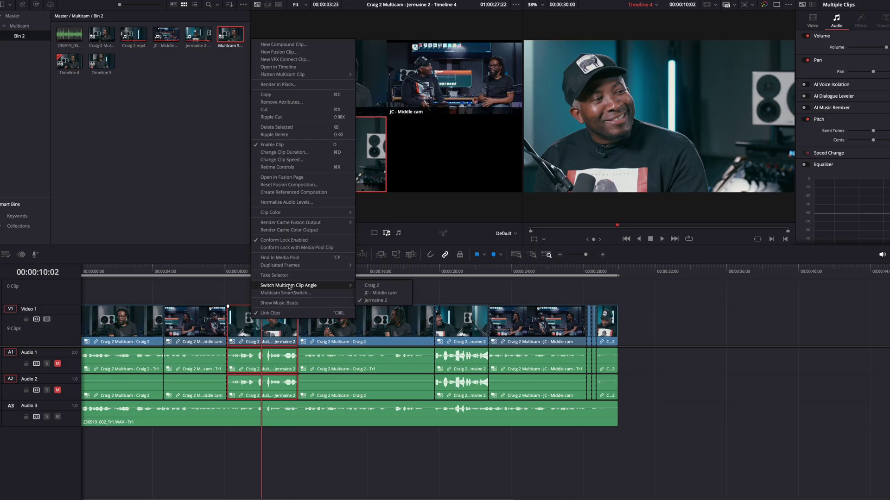
{"action": "left_click", "coordinate": [371, 285]}
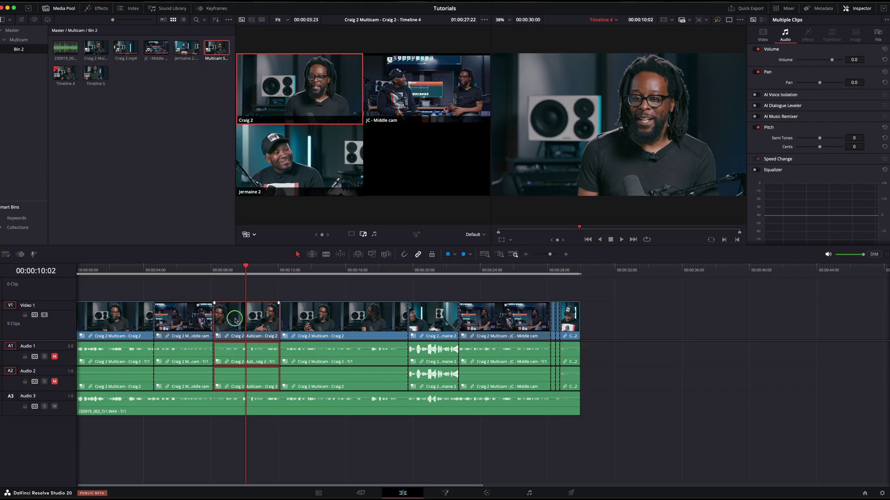
{"action": "right_click", "coordinate": [236, 320]}
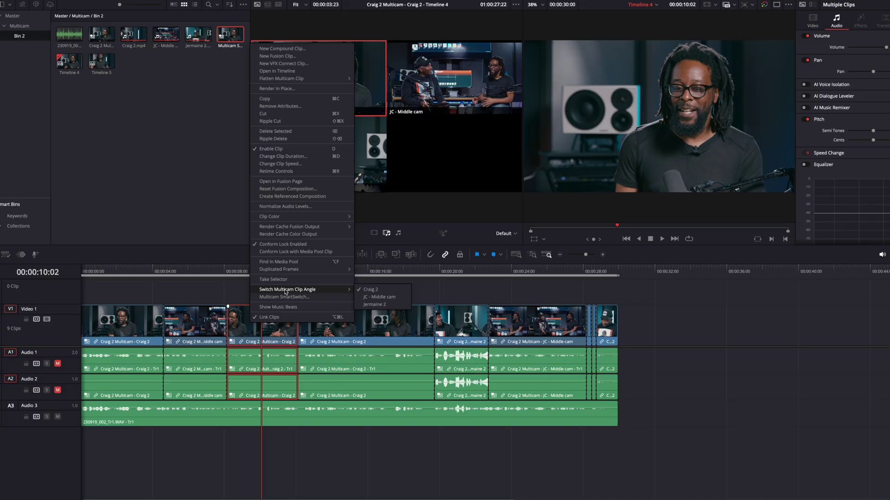
{"action": "left_click", "coordinate": [379, 297]}
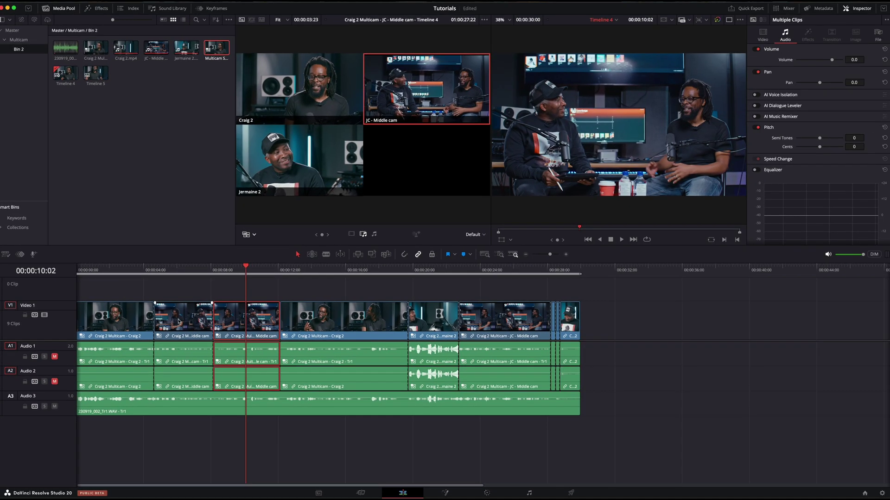